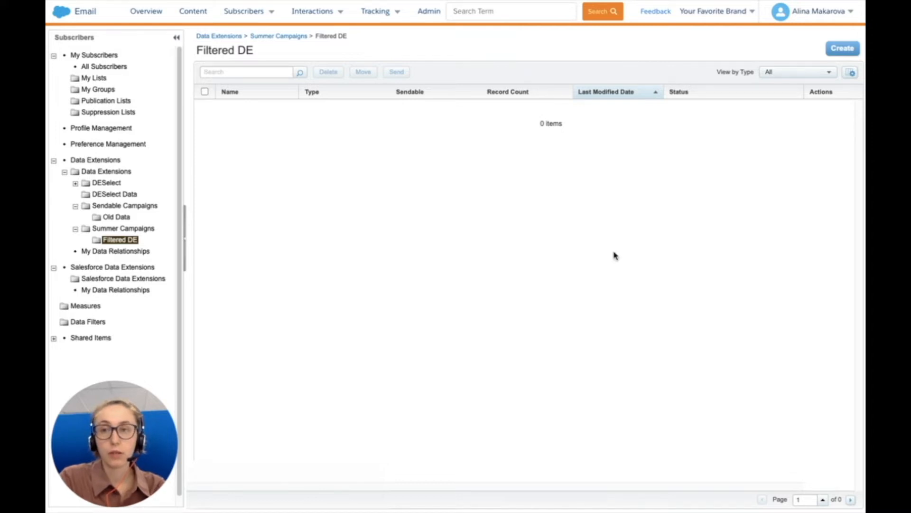
- Start a filtered data extension using Customers 2022 from the DESelect Data folder as its source
mouse_move(254, 22)
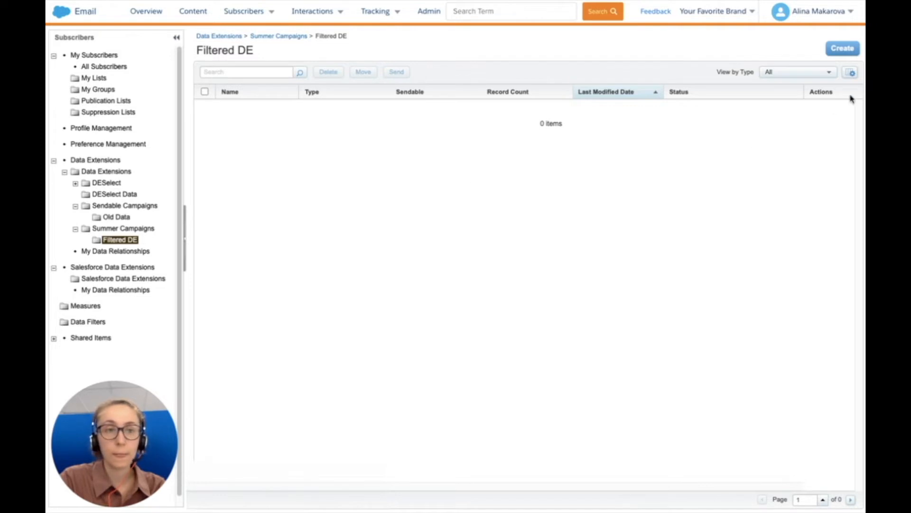
click(849, 52)
click(452, 178)
click(546, 267)
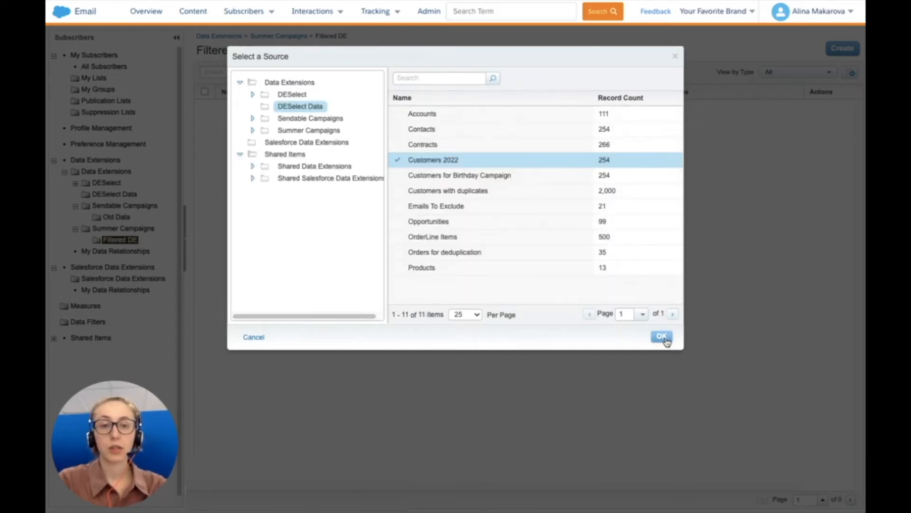
click(662, 337)
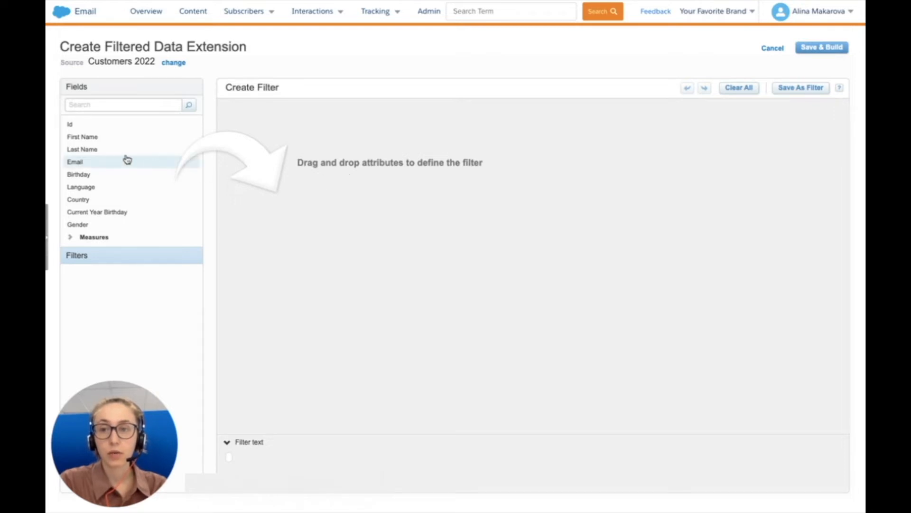
drag(127, 161, 369, 125)
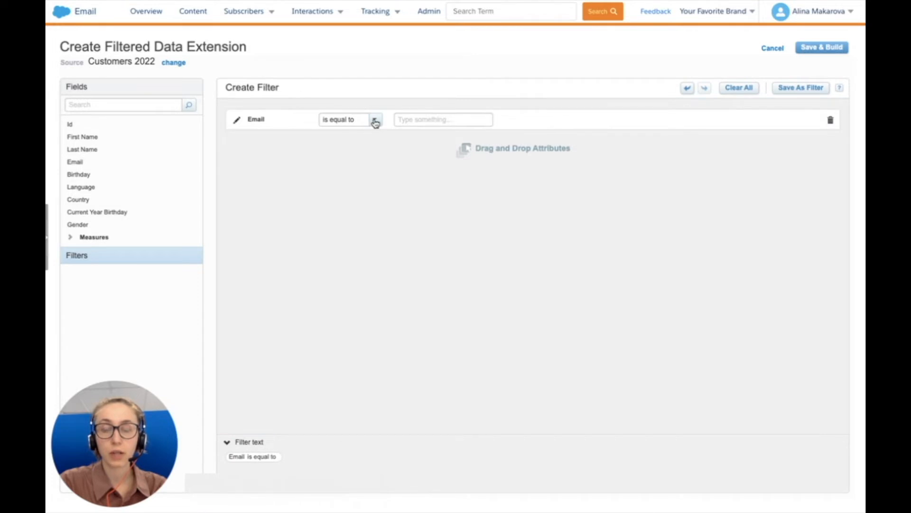
click(376, 122)
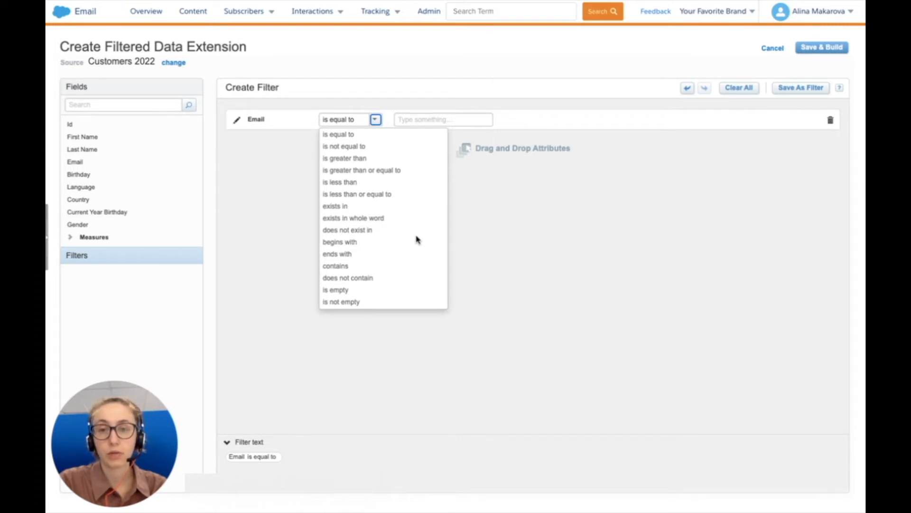
click(372, 255)
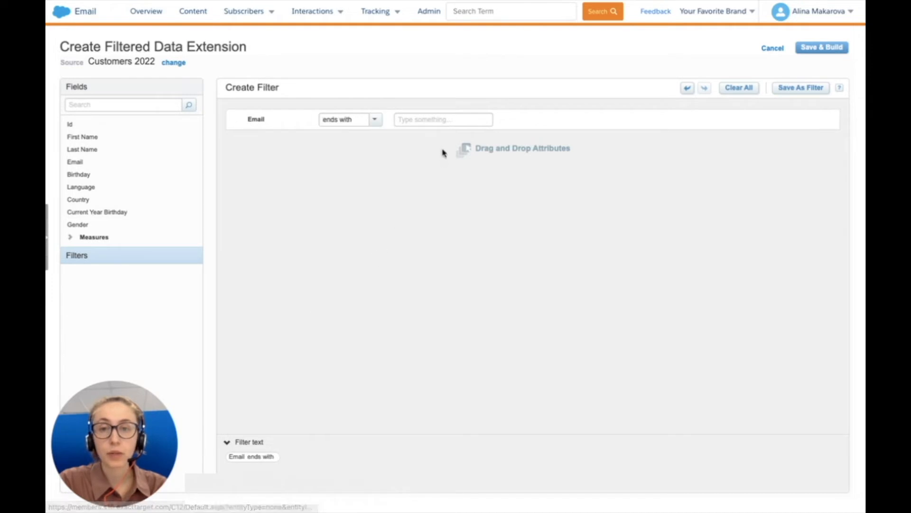
click(439, 121)
text(@)
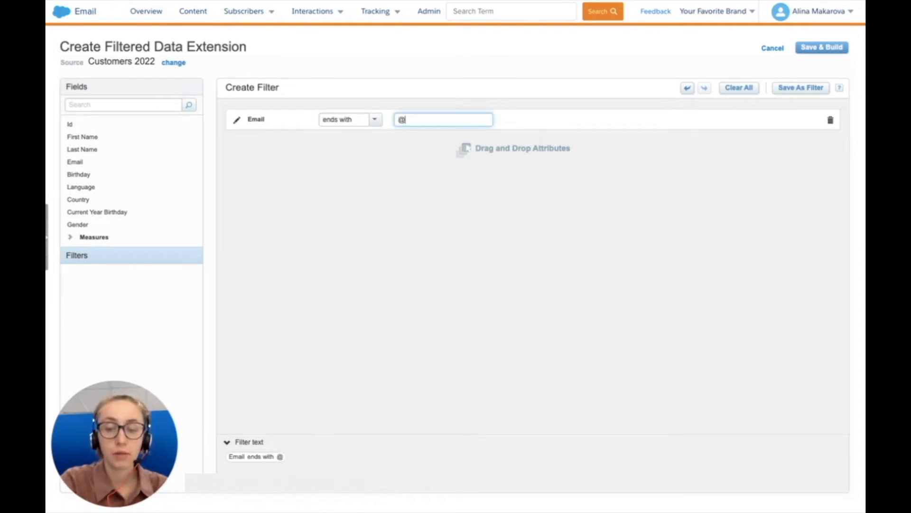
text(gmail.com)
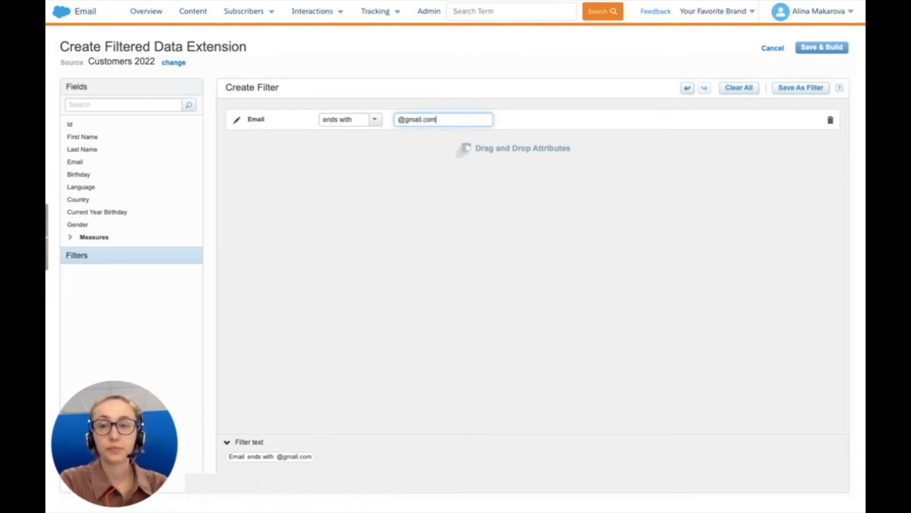
click(411, 199)
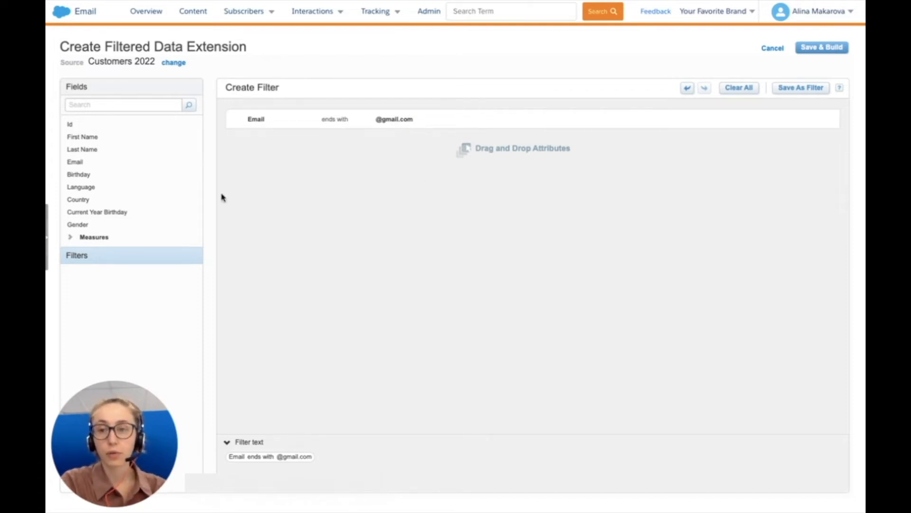
- Add a second filter condition requiring Country to be equal to Canada
drag(136, 205, 348, 173)
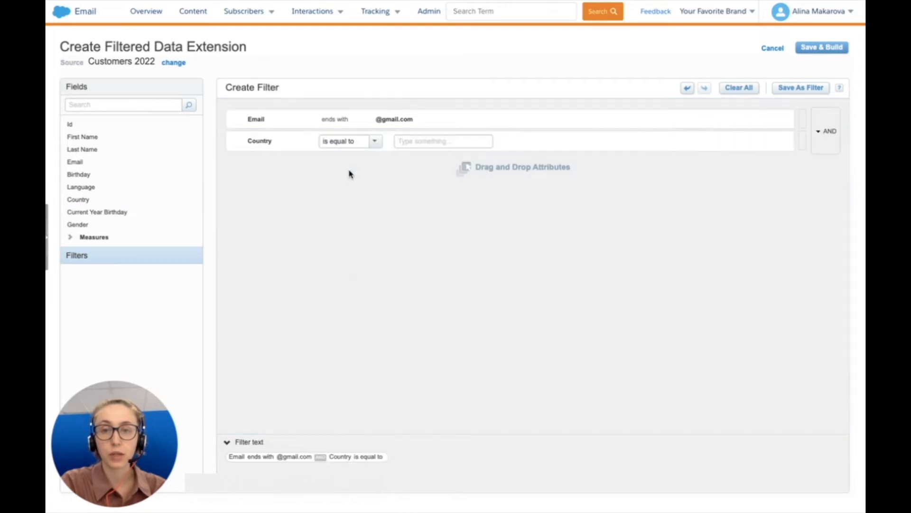
click(444, 143)
text(Canad)
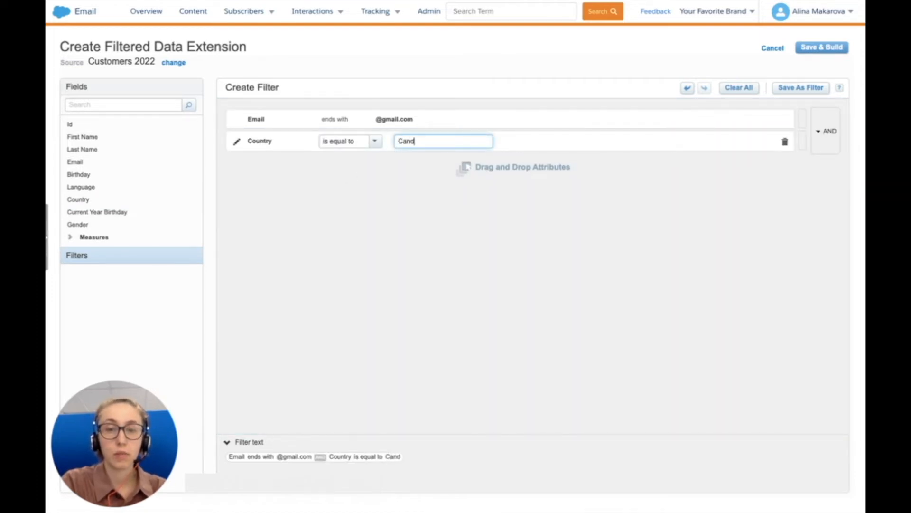
text(a)
click(476, 212)
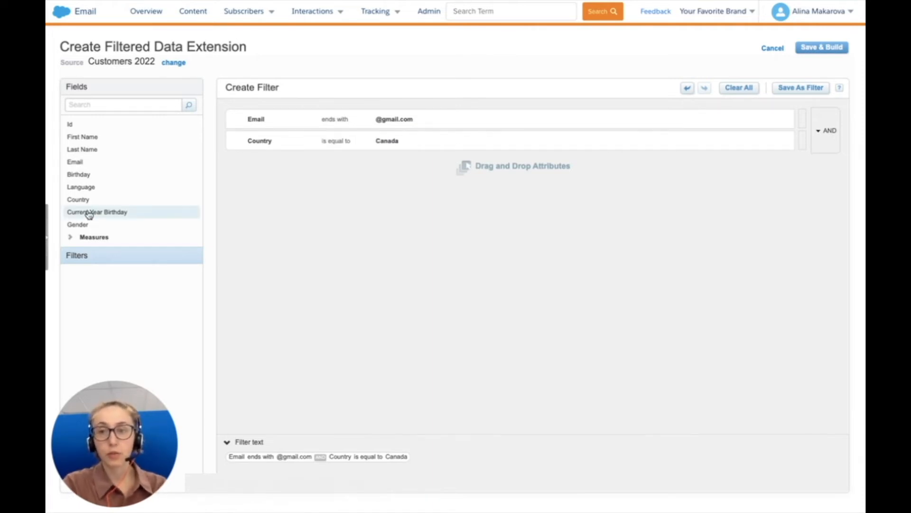
- Try adding an extra Country condition and grouping the Email and Canada conditions with AND, and delete the extra condition
drag(90, 201, 294, 162)
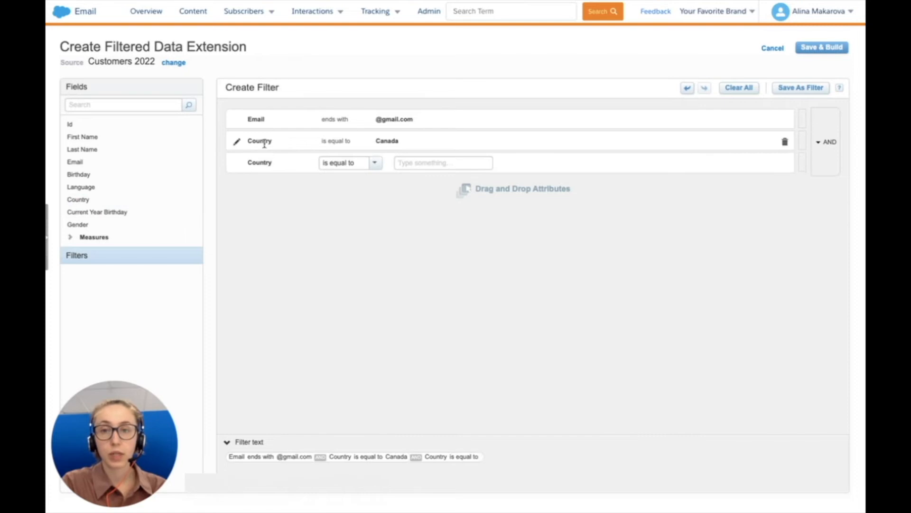
click(432, 167)
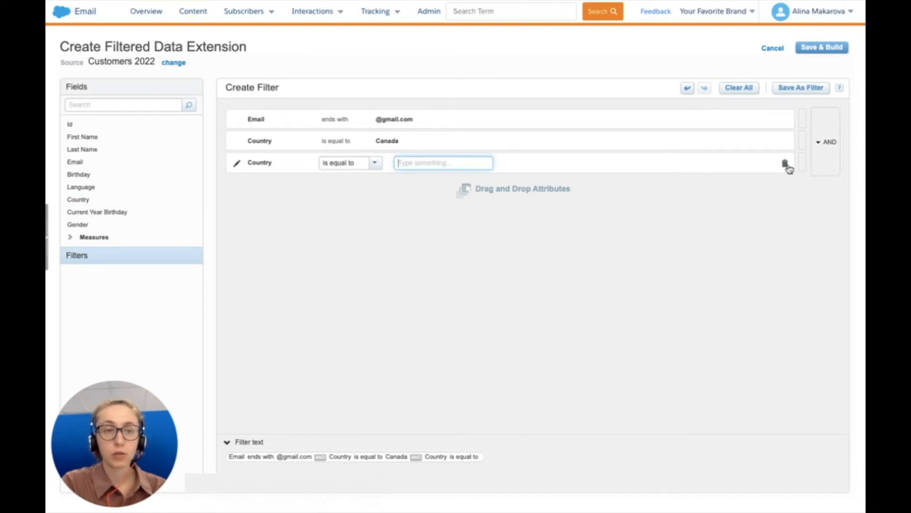
click(826, 142)
click(824, 141)
click(805, 139)
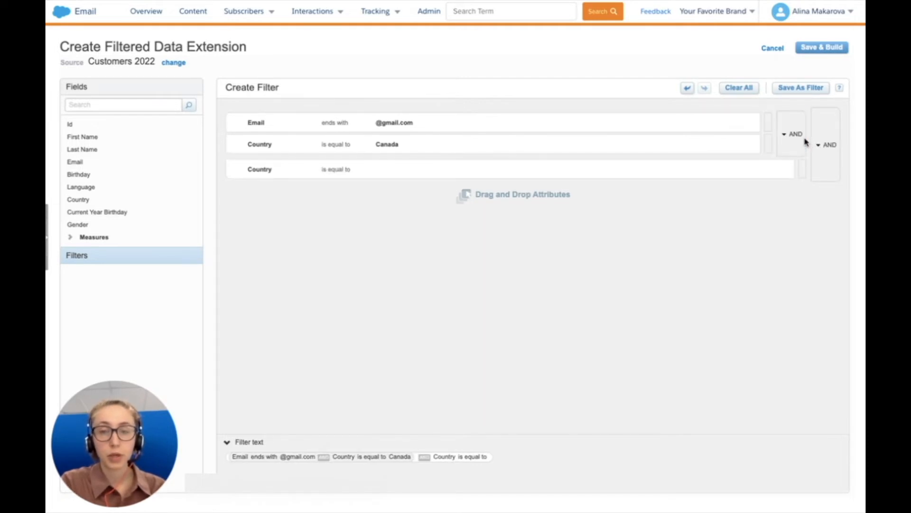
click(799, 136)
click(799, 135)
click(785, 171)
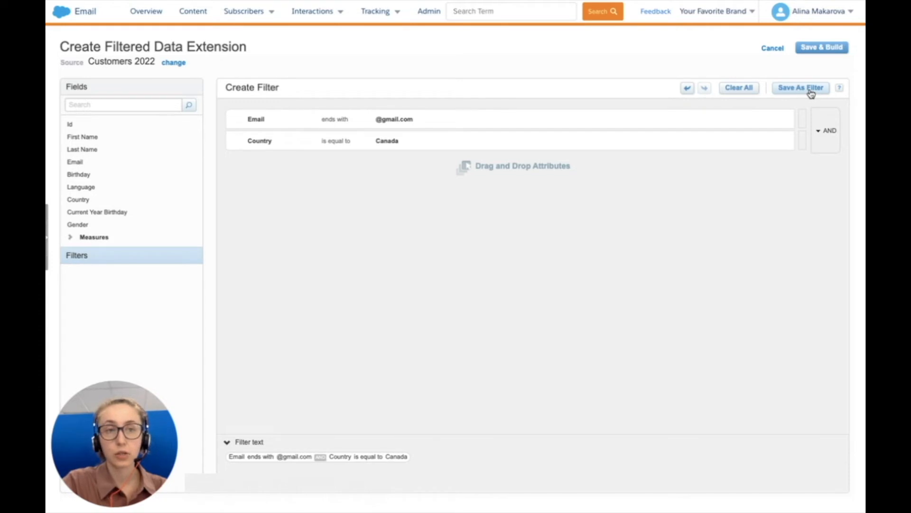
- Save and build the filtered data extension with the name Filtered Data Extension in the Filtered DE folder
click(818, 46)
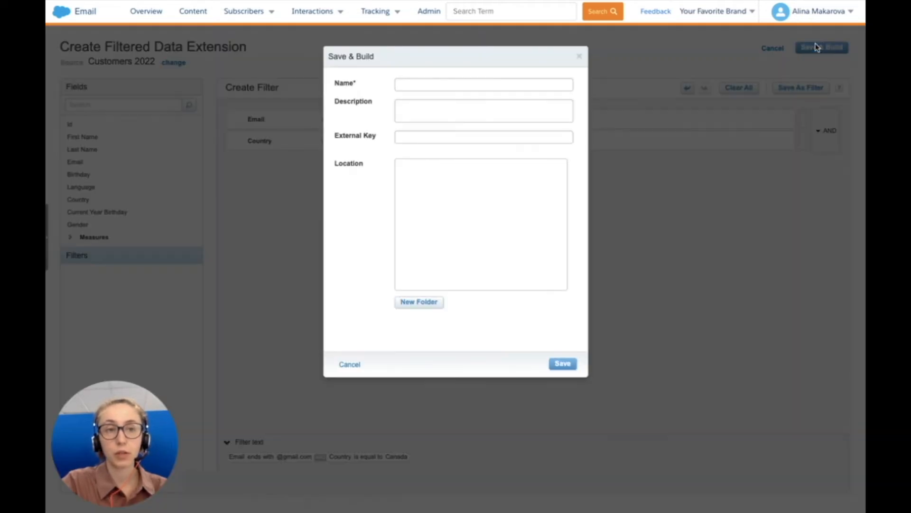
click(482, 84)
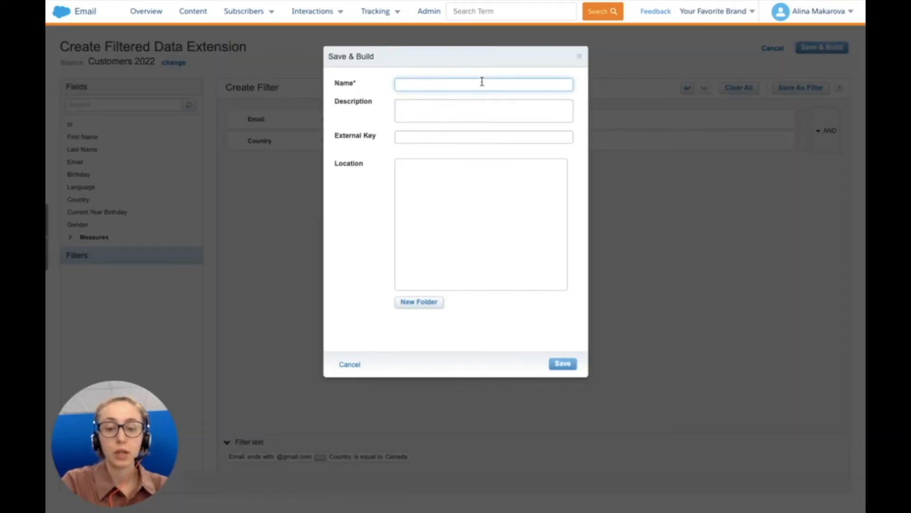
text(Filtered D)
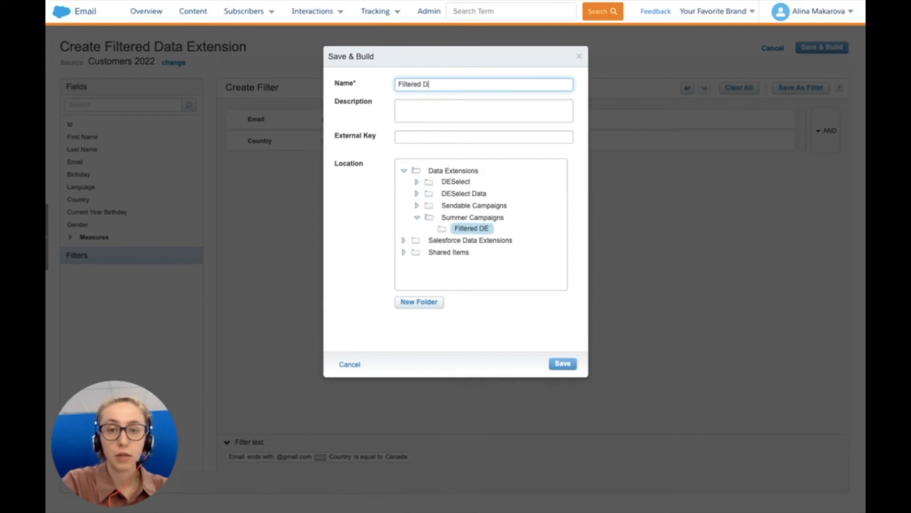
text(ata Extension)
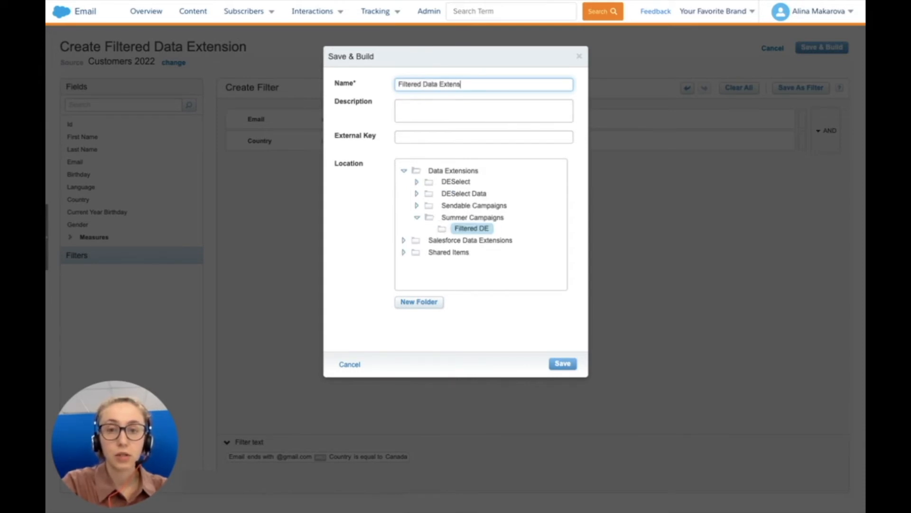
click(345, 236)
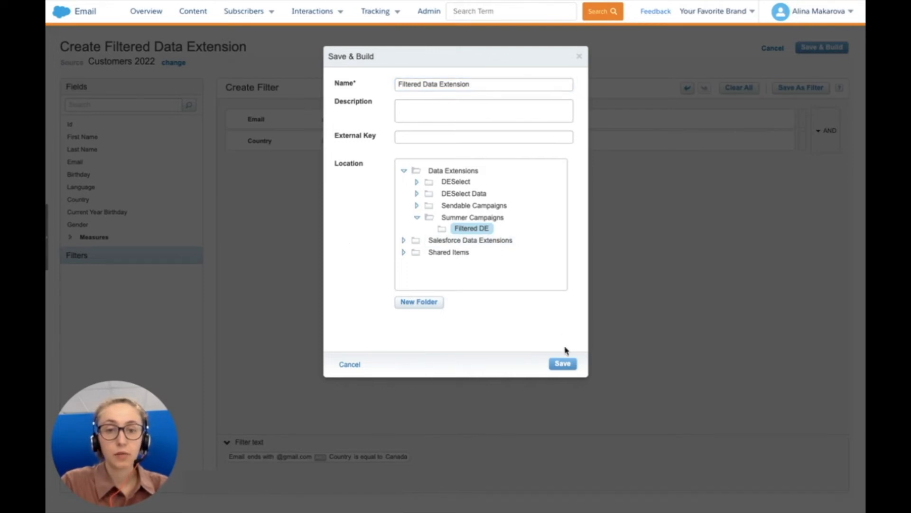
click(564, 365)
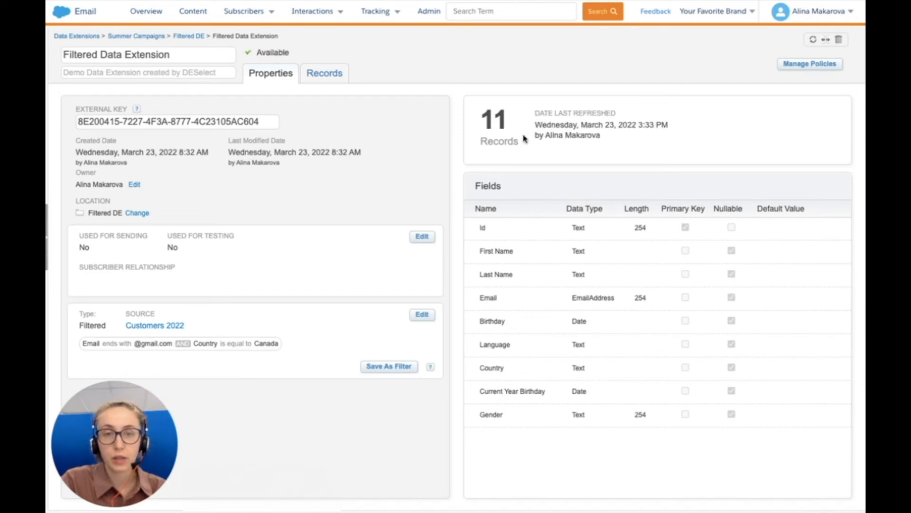
- Examine the records of Filtered Data Extension and return to its properties
click(328, 74)
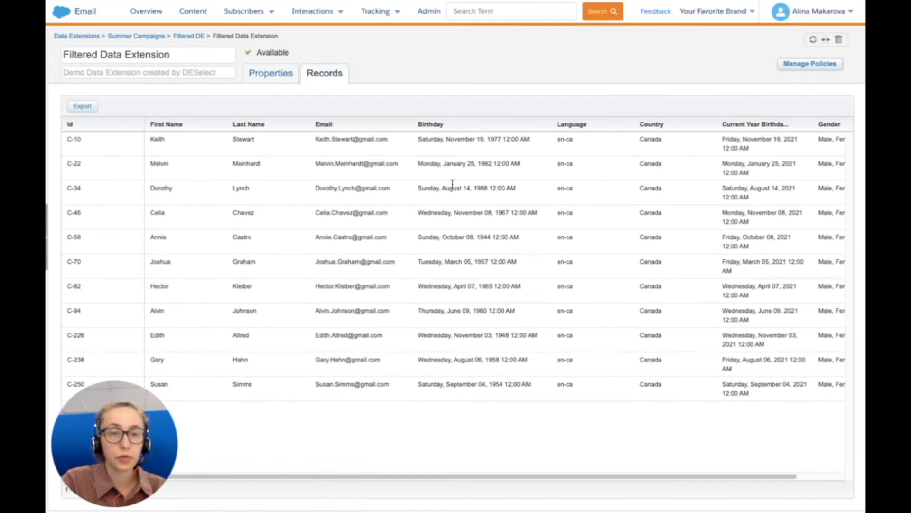
click(259, 81)
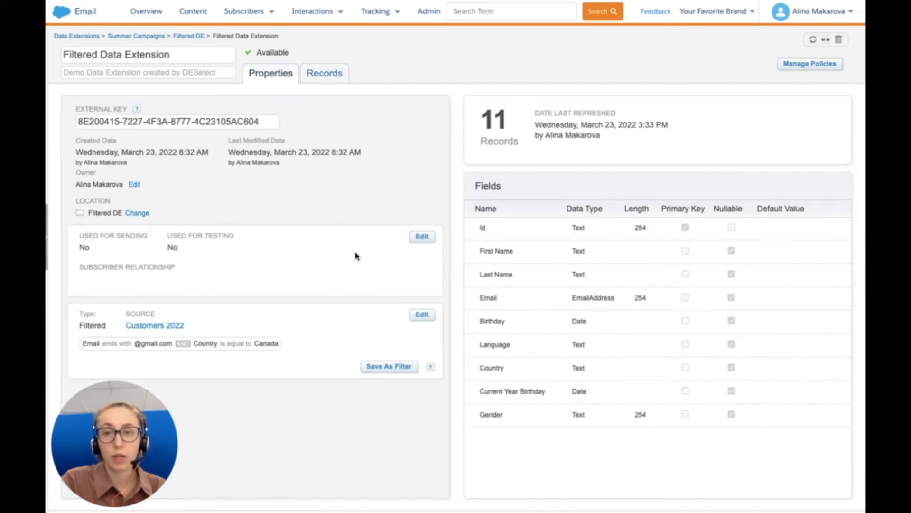